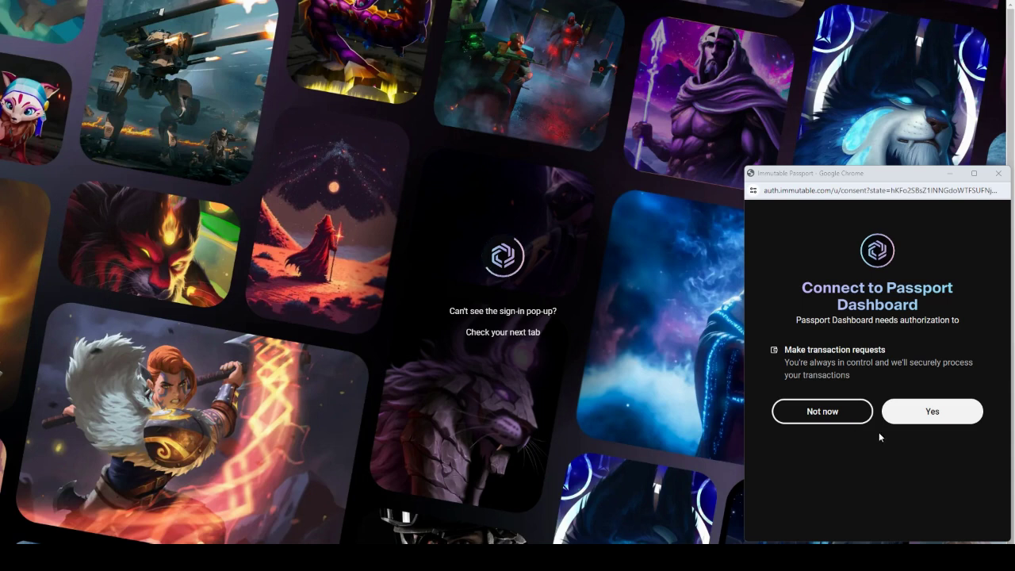
- Authorize the Passport Dashboard to make transaction requests and look over the playable and upcoming games
click(939, 419)
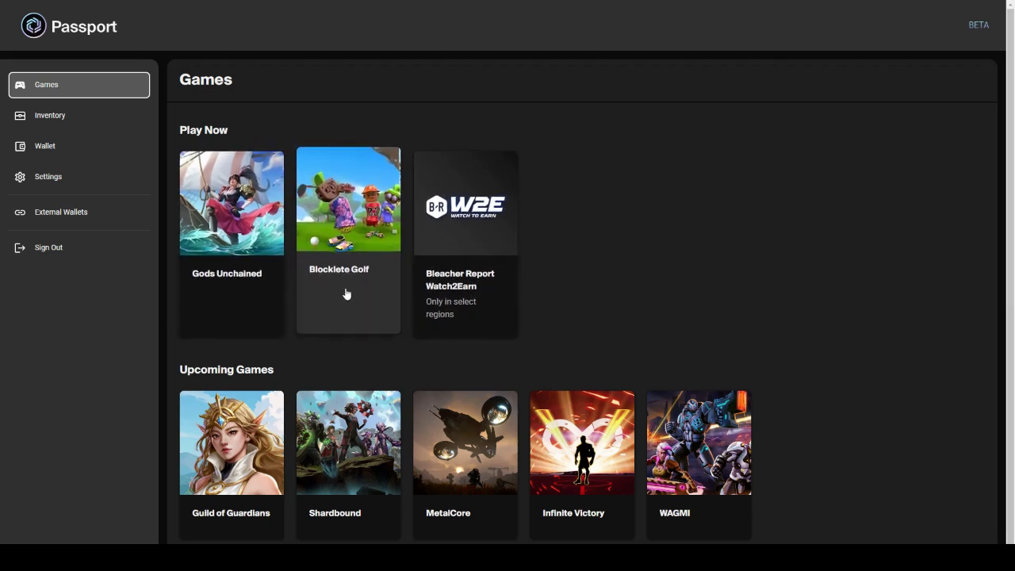
scroll(506, 340, down, 1)
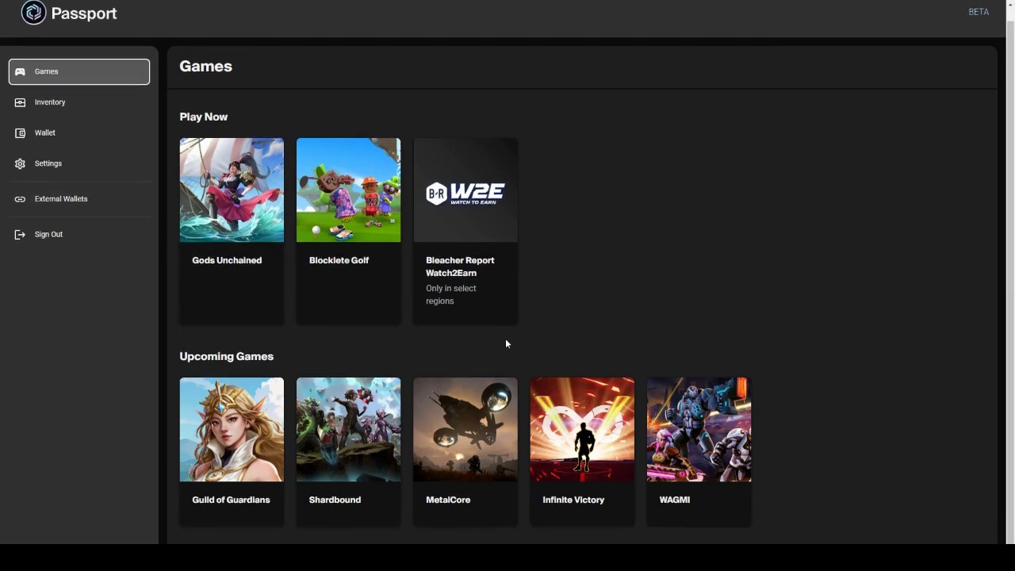
drag(670, 380, 693, 214)
scroll(616, 347, up, 1)
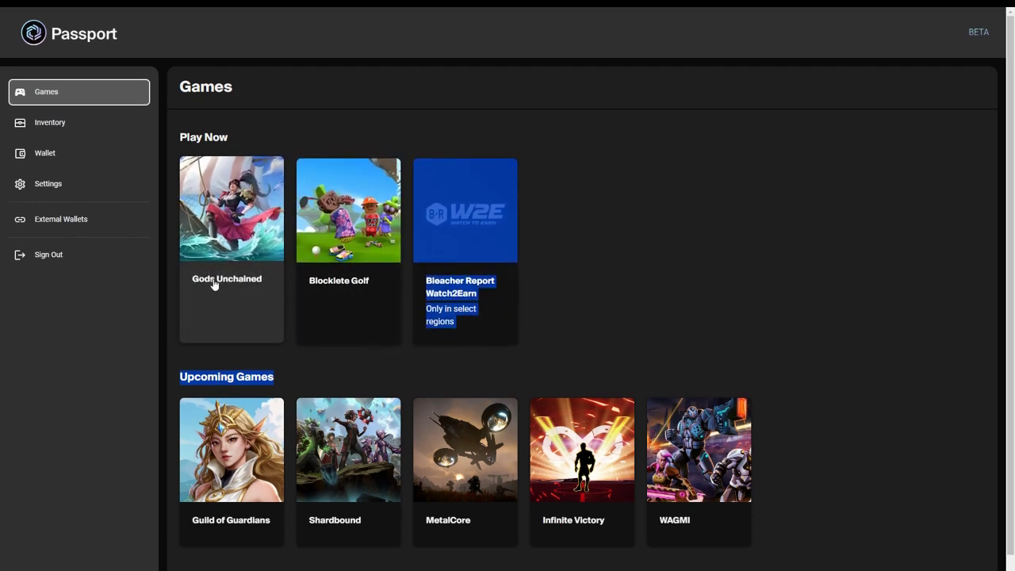
click(180, 353)
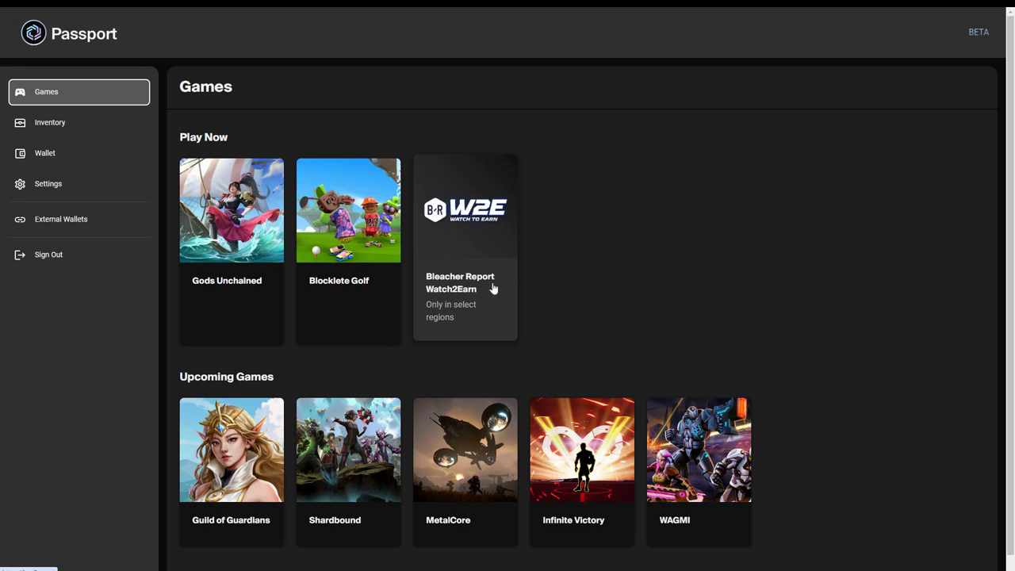
scroll(422, 377, down, 1)
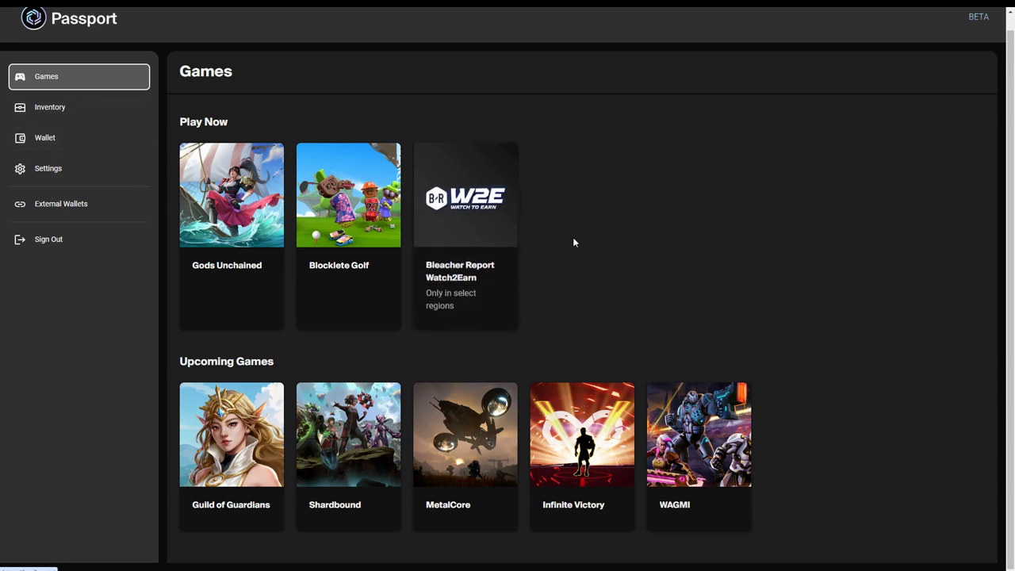
- Check the inventory and the wallet's Add coin purchase form, closing the form without buying anything
click(62, 111)
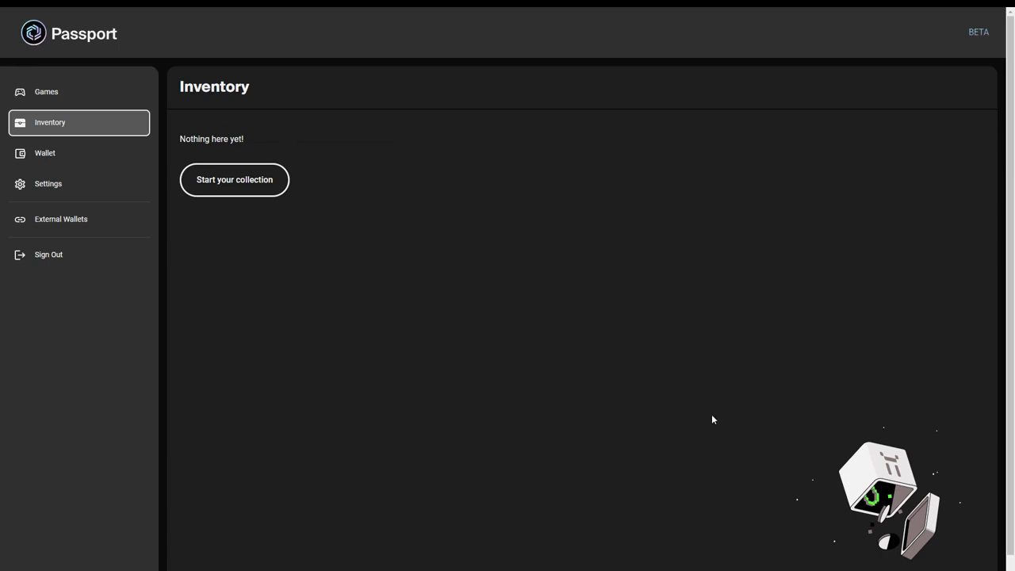
click(61, 158)
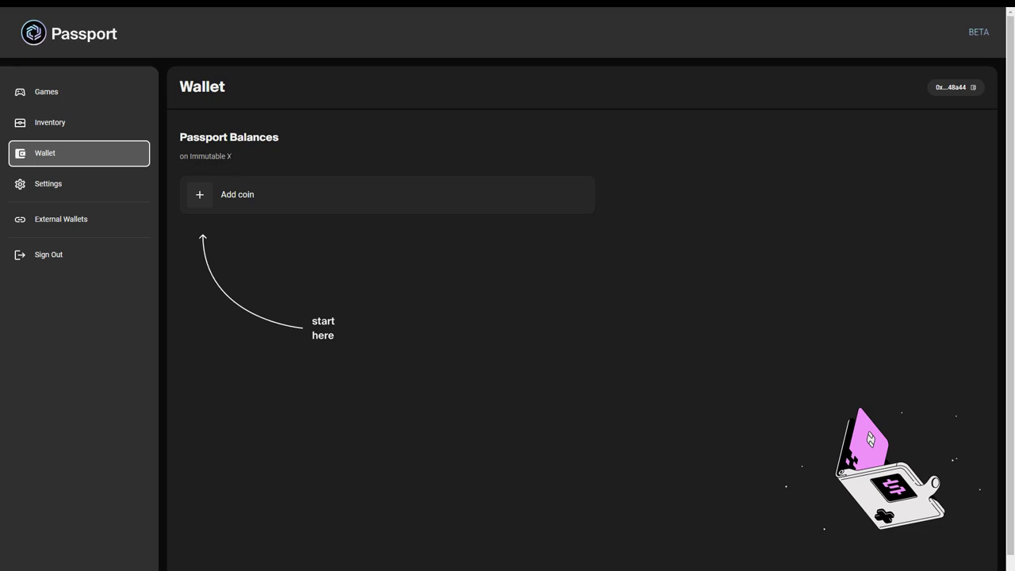
click(200, 196)
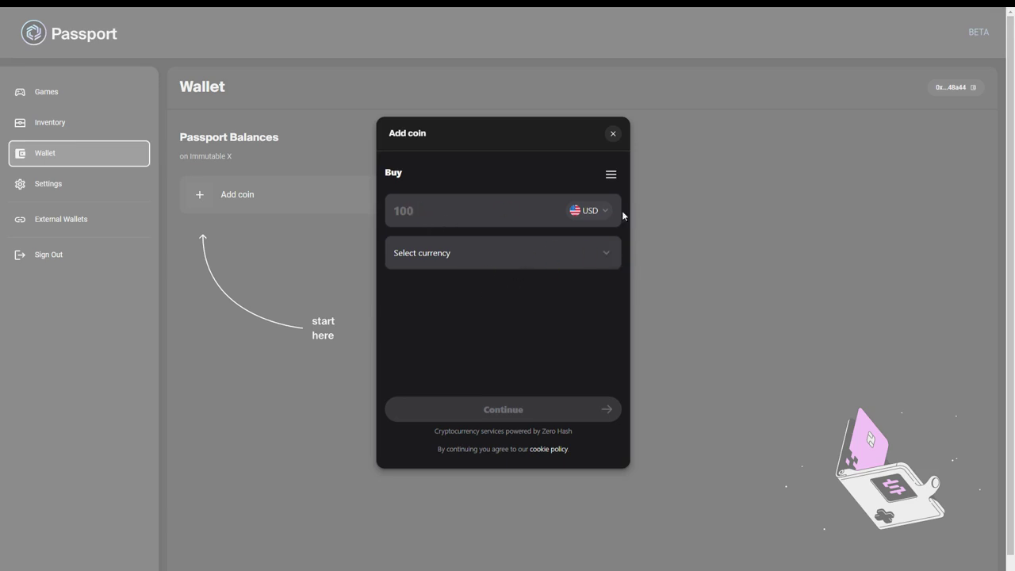
click(612, 133)
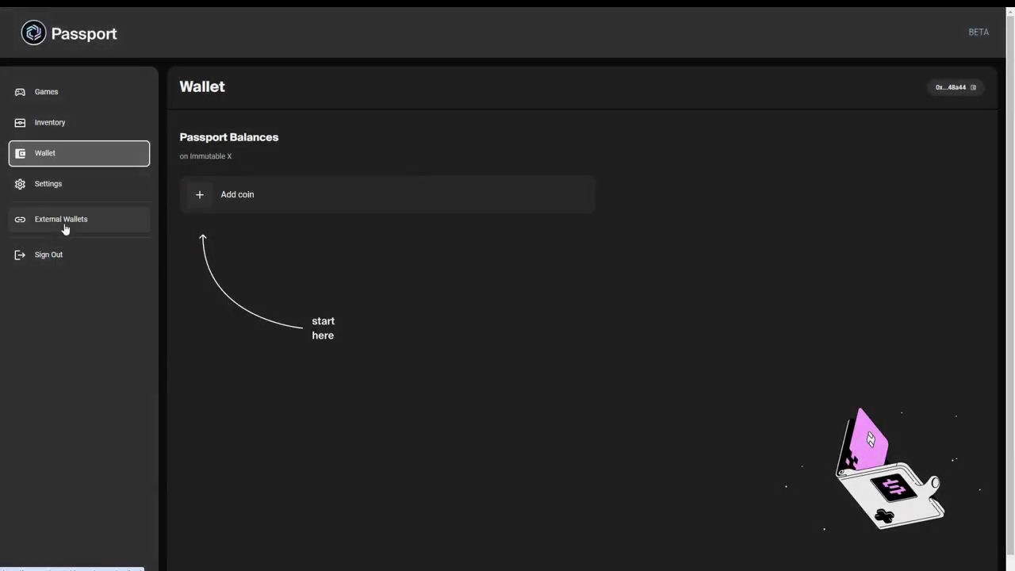
- Link an external MetaMask wallet to Passport and approve its sign-in signature request
click(64, 227)
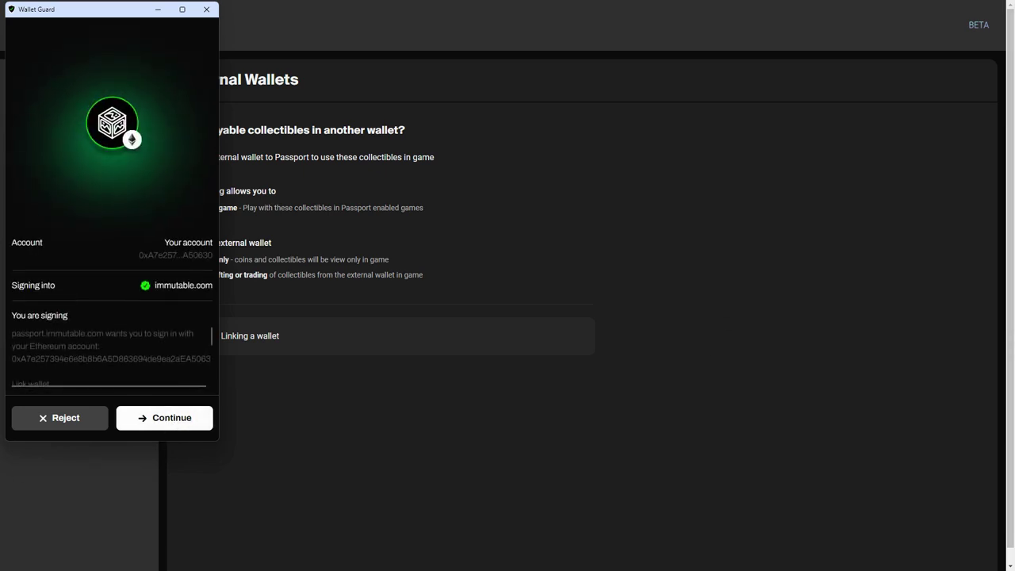
click(148, 428)
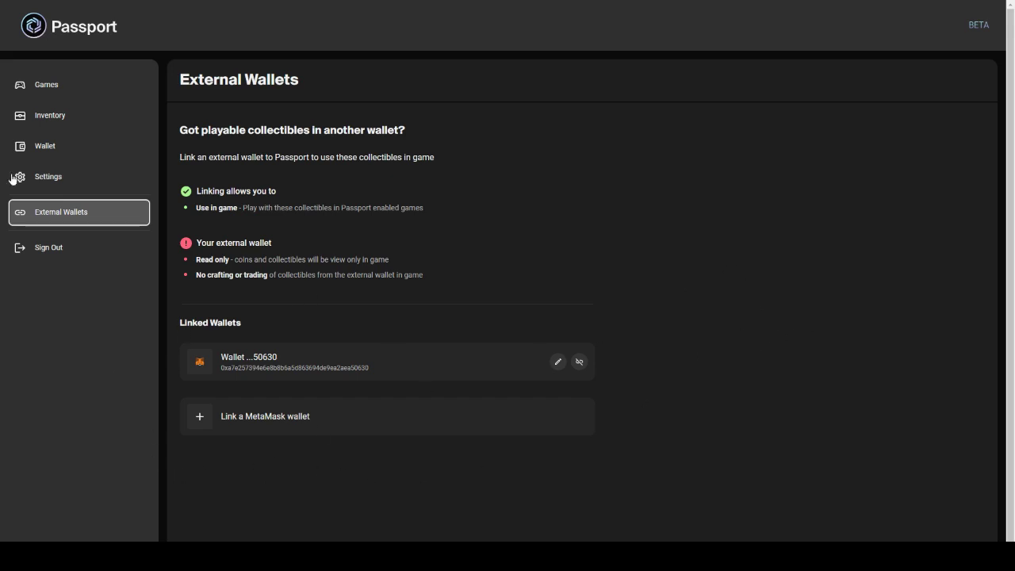
- Examine the second item of the IMX AIRDROP collection in the inventory and return to the collections overview
click(47, 123)
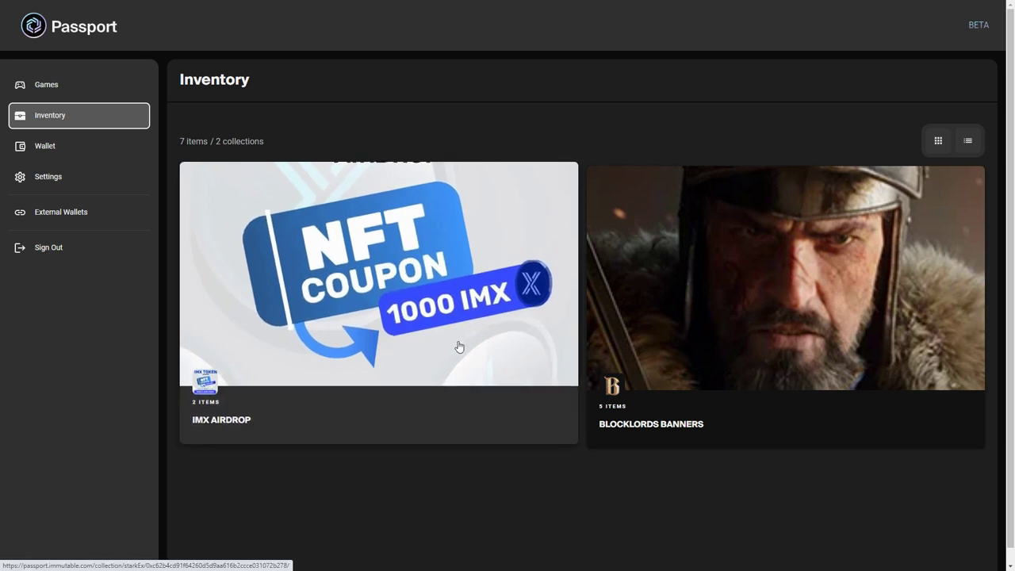
click(364, 328)
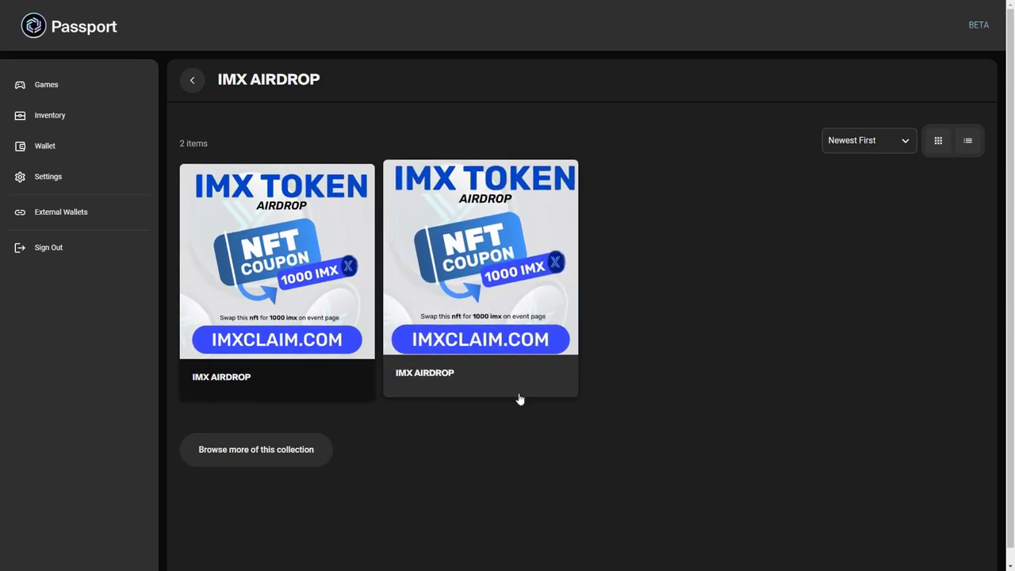
click(463, 304)
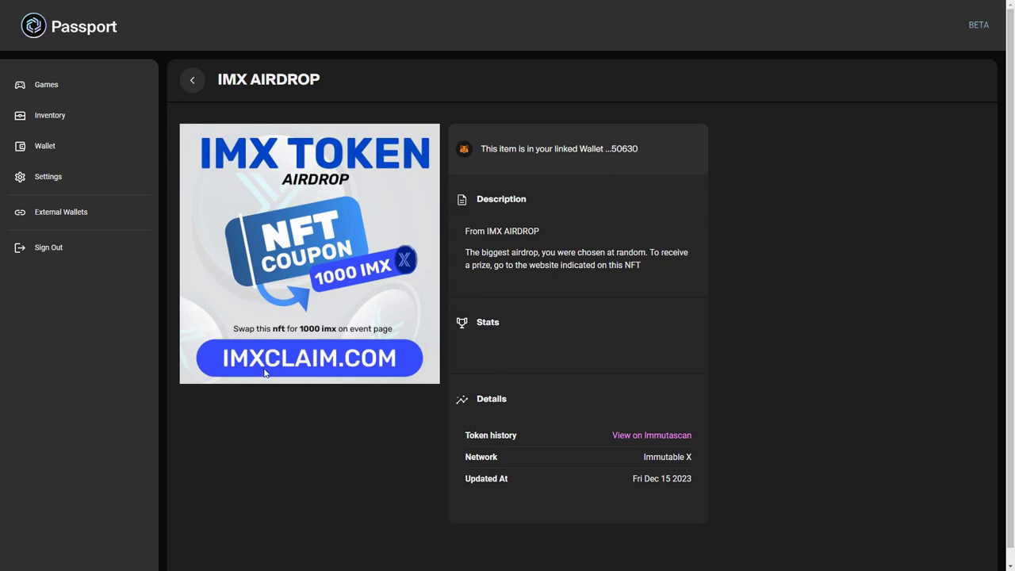
click(192, 80)
click(192, 82)
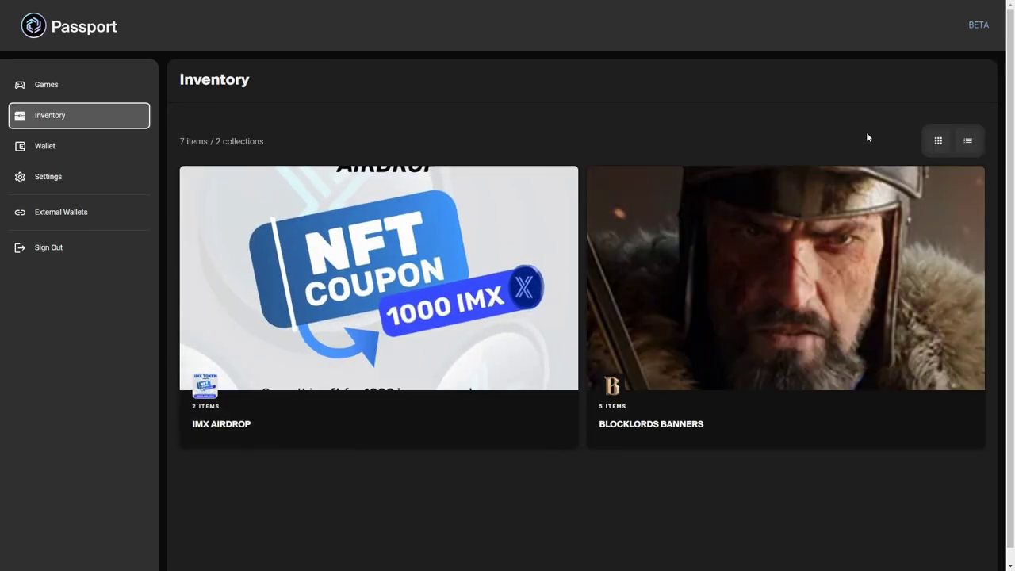
- Show the inventory as a list and compare the list and grid layouts of the BLOCKLORDS BANNERS collection
click(964, 143)
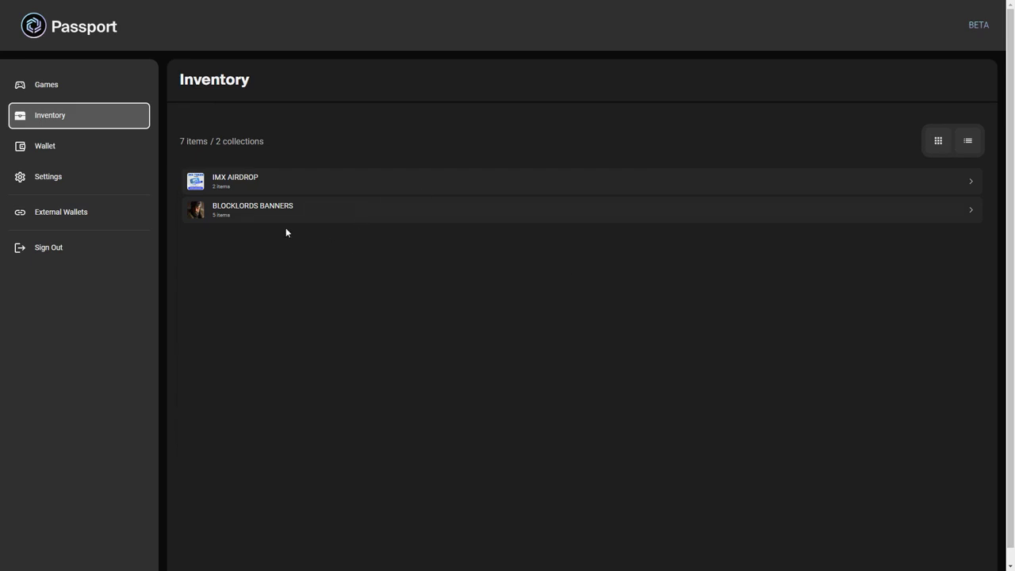
click(233, 219)
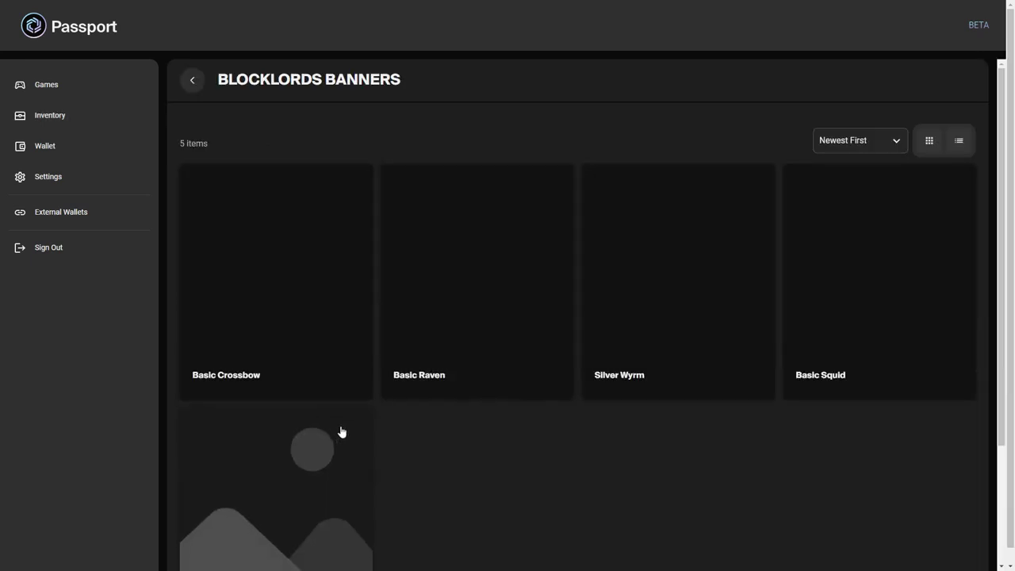
click(958, 140)
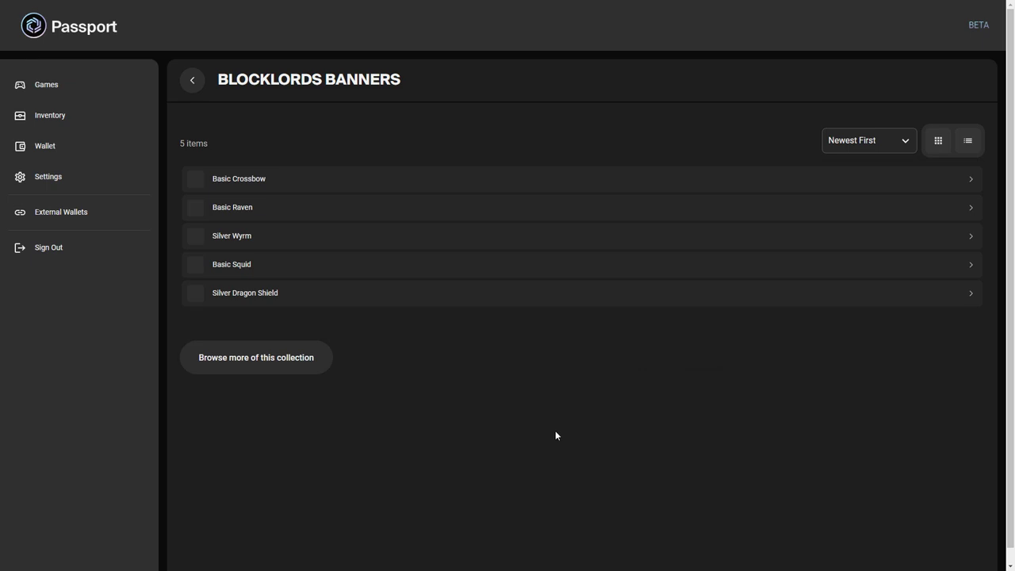
click(936, 141)
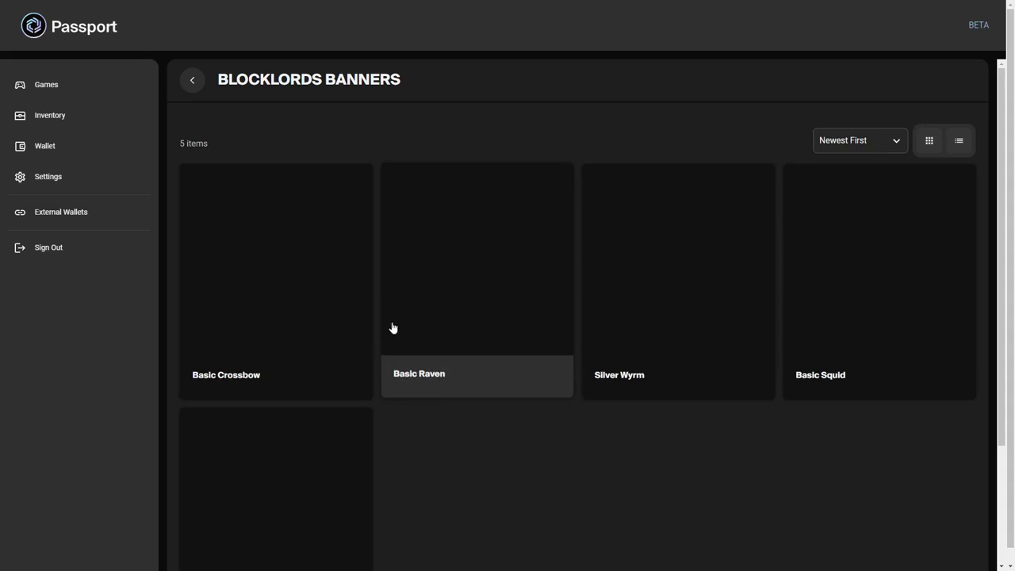
- Look through the banner collection, examine the Basic Crossbow item's details and go back
scroll(325, 382, down, 2)
scroll(253, 361, up, 2)
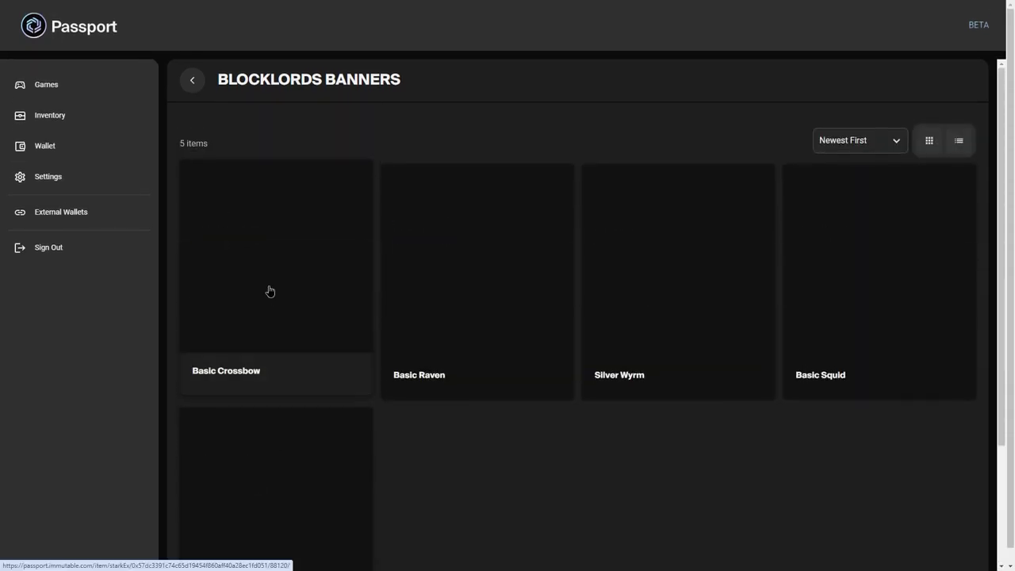
click(269, 293)
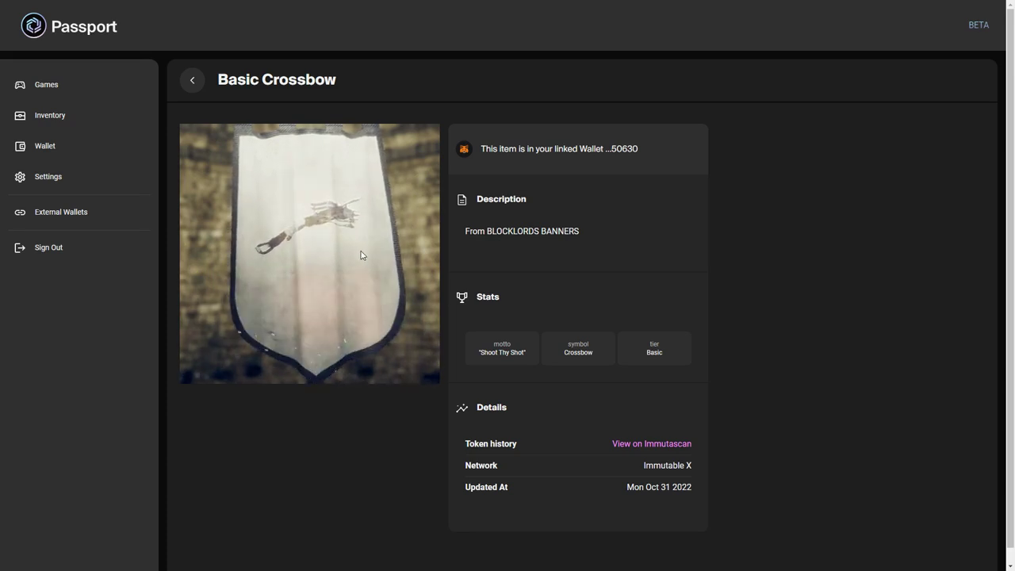
click(193, 81)
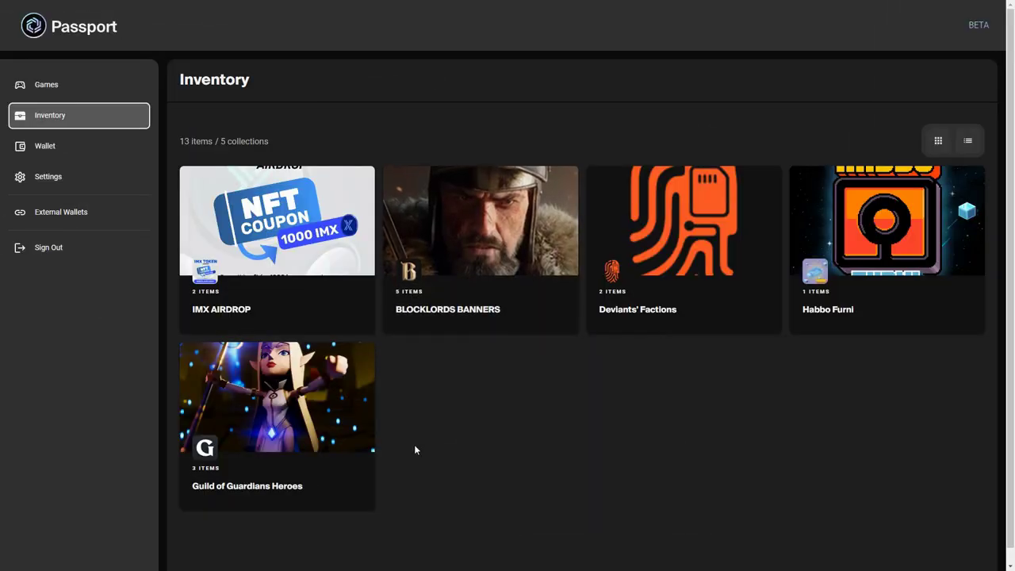
- Review the linked external wallets and the list of playable and upcoming games
click(46, 85)
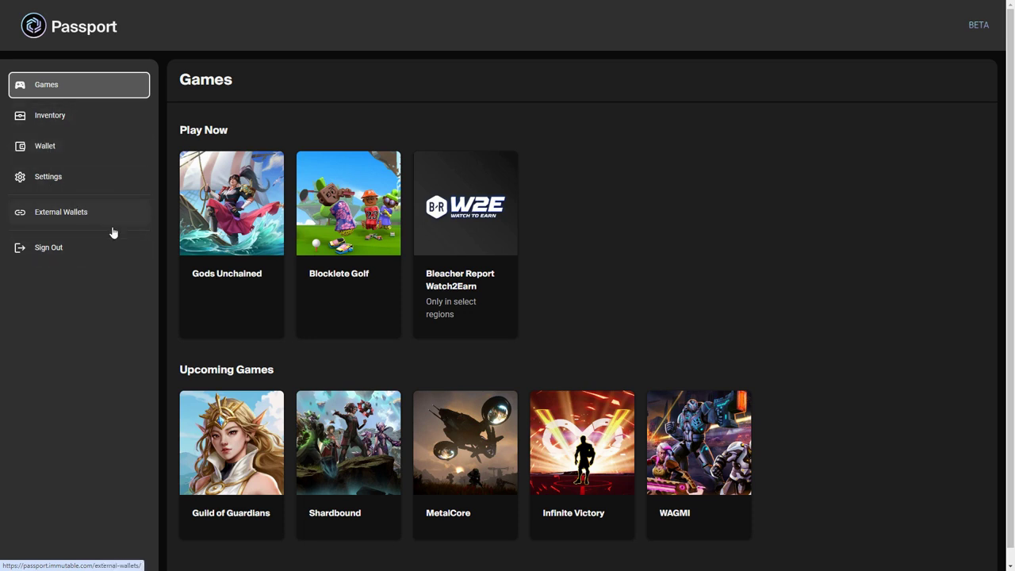
click(61, 213)
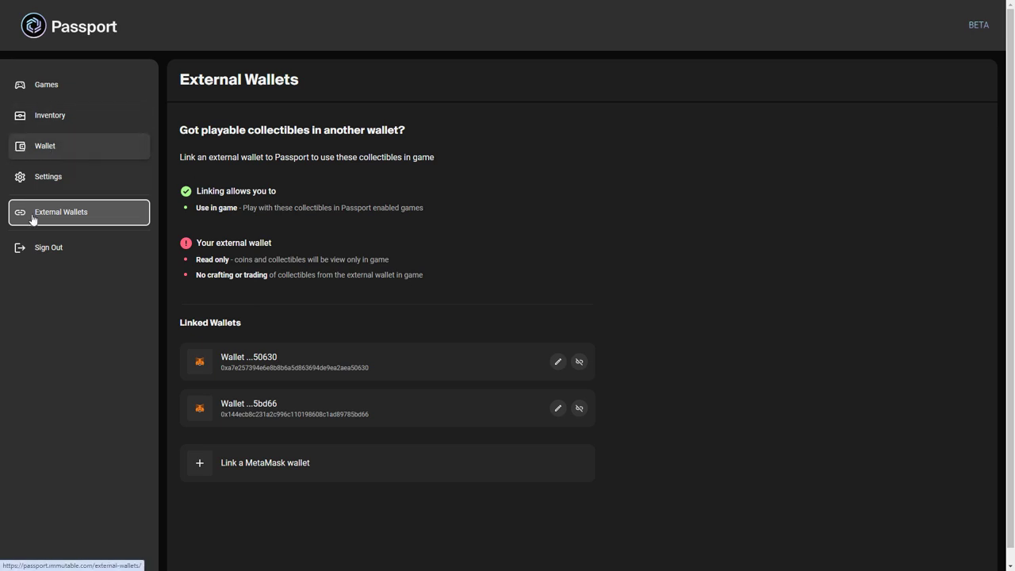
click(44, 84)
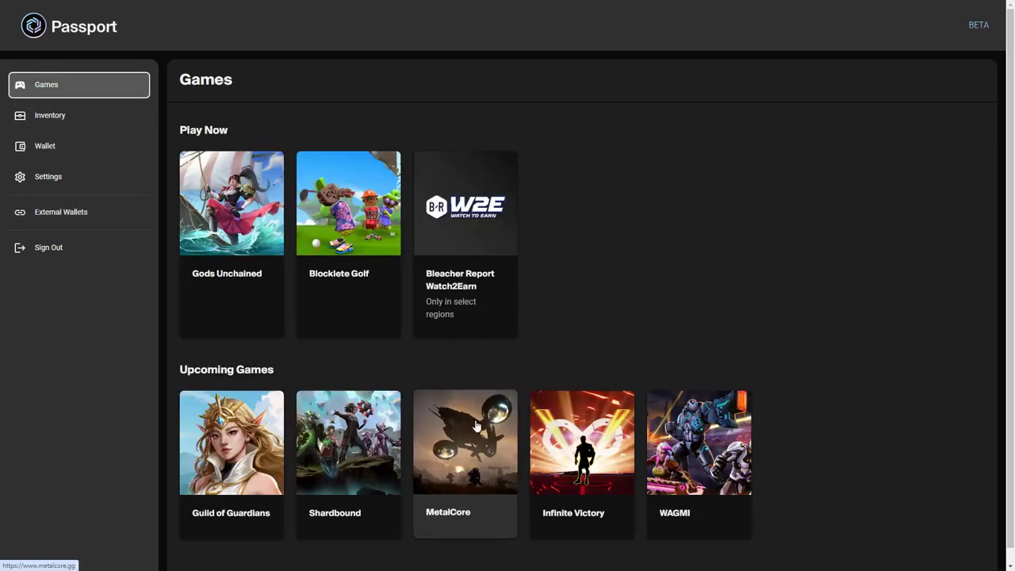
scroll(471, 463, down, 1)
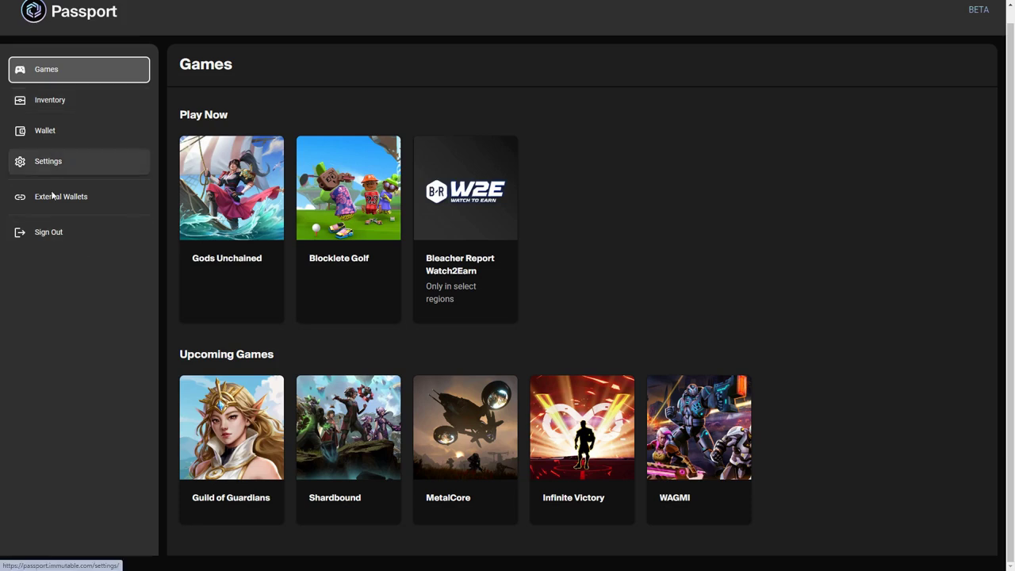
- Reopen the Basic Crossbow item from BLOCKLORDS BANNERS in the inventory and examine its wallet, stats and token details
click(59, 112)
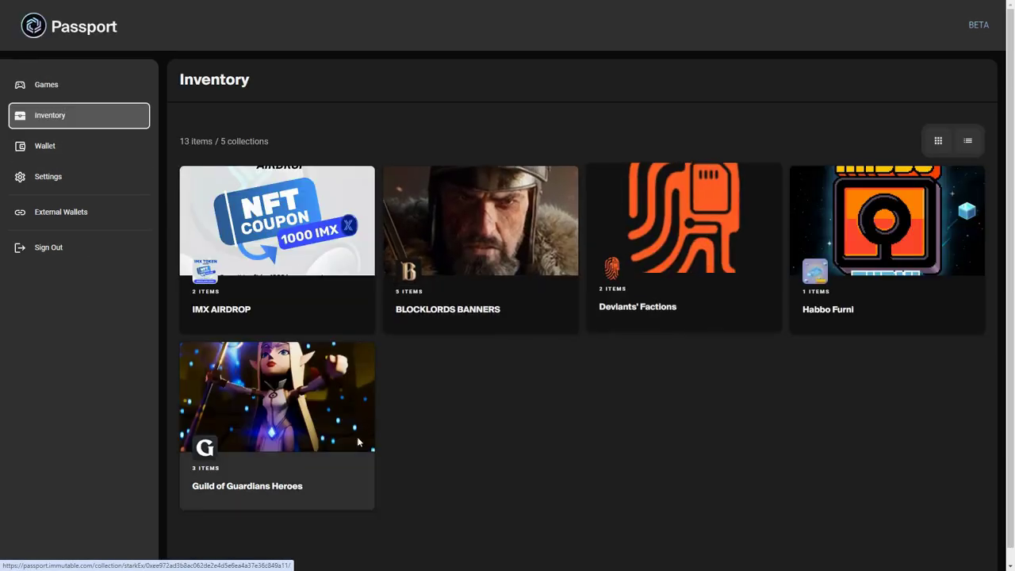
click(430, 260)
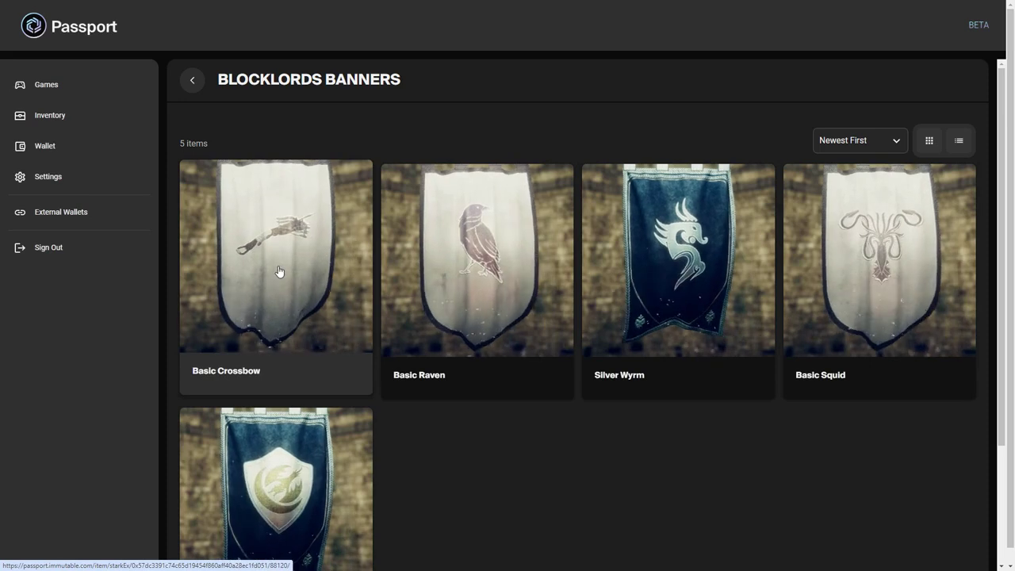
click(278, 272)
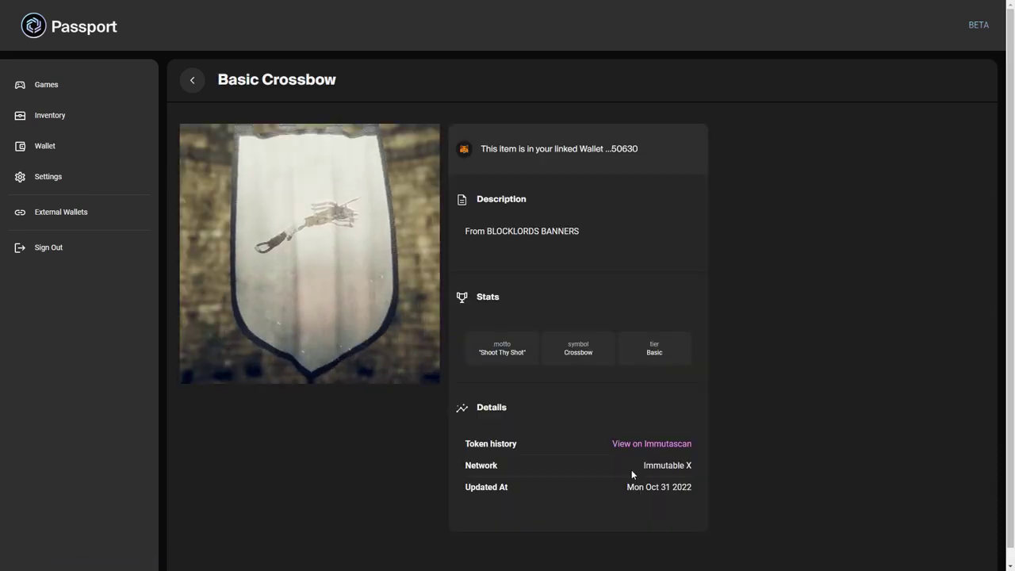
scroll(463, 463, down, 1)
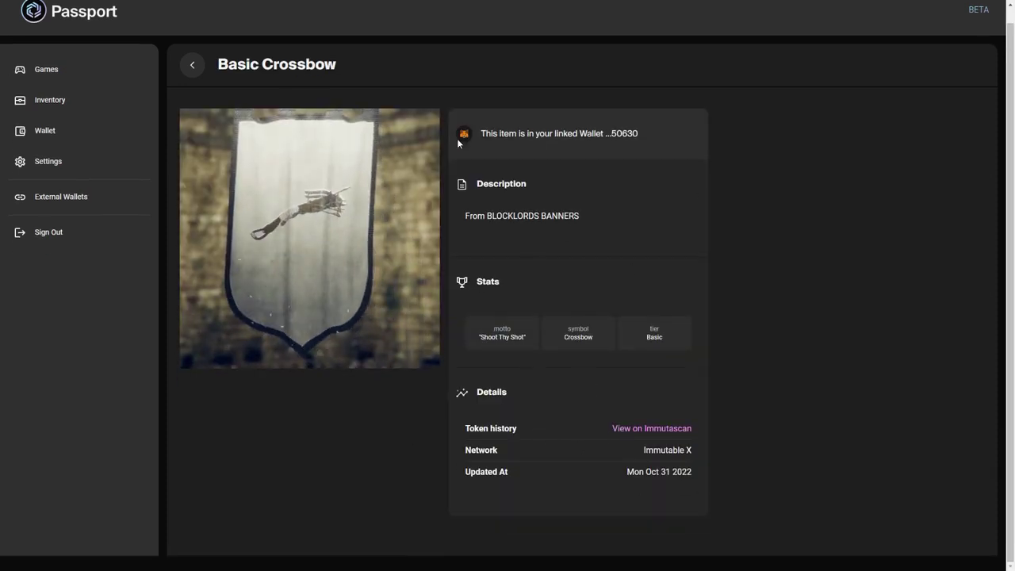